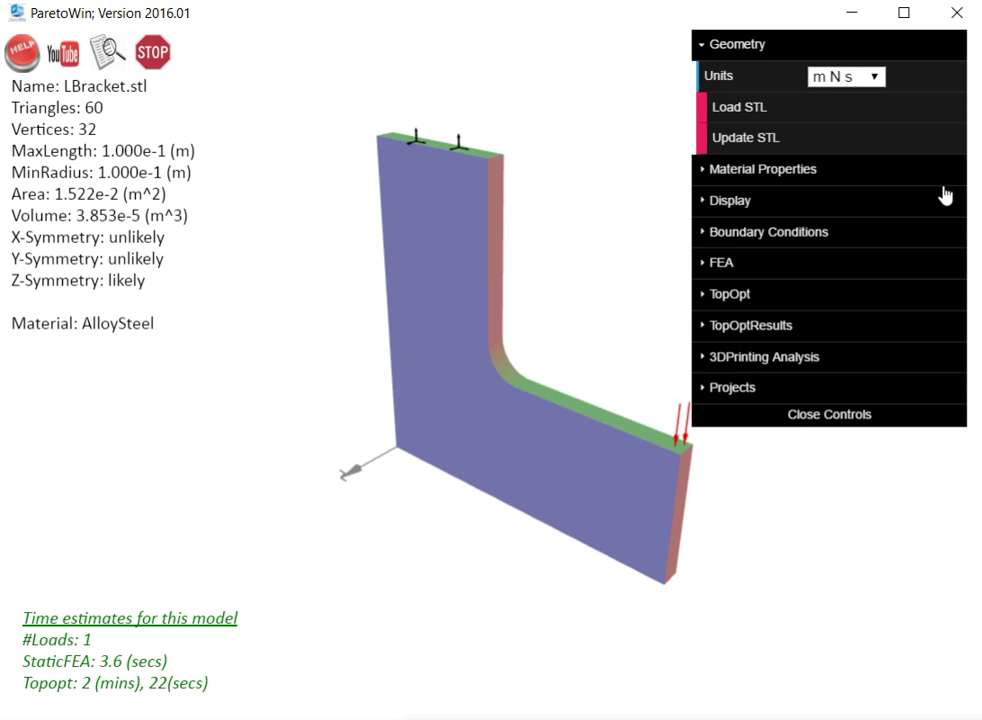
Step: Load the ThreeHoleBracket STL geometry from the Examples folder
{"action": "left_click", "coordinate": [787, 119]}
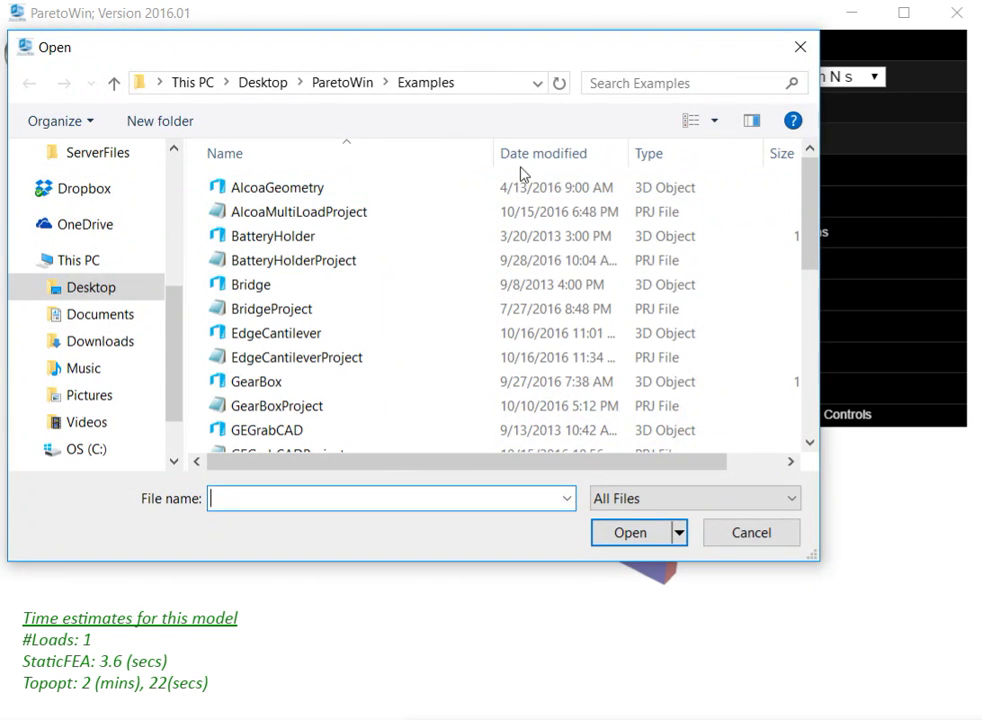
{"action": "left_click_drag", "start_coordinate": [552, 55], "coordinate": [436, 64]}
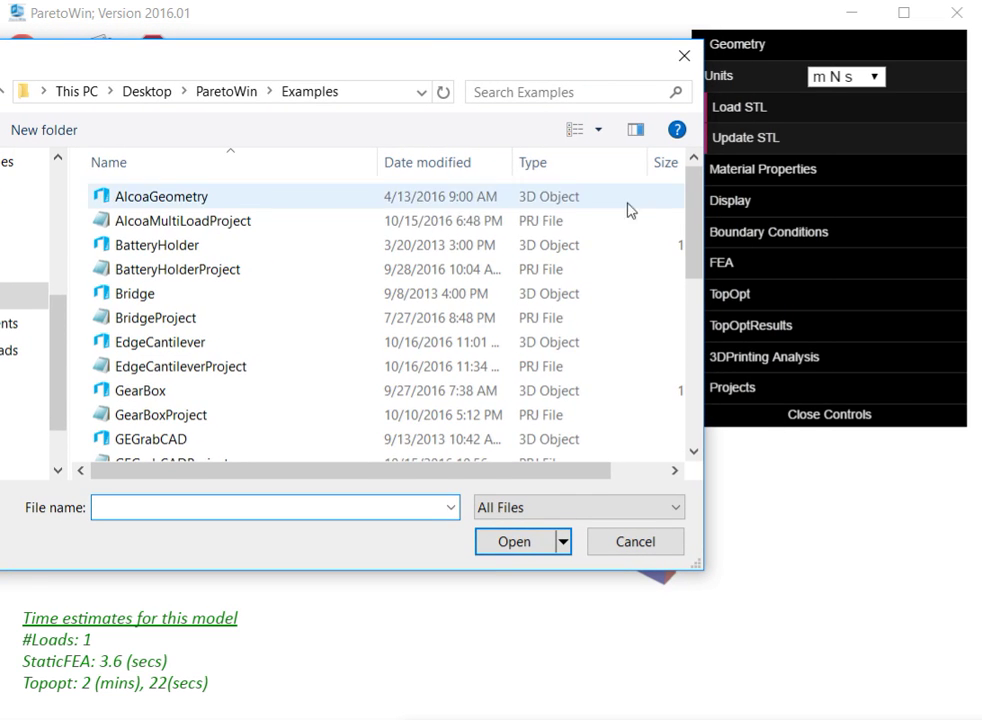
{"action": "left_click_drag", "start_coordinate": [697, 214], "coordinate": [701, 388]}
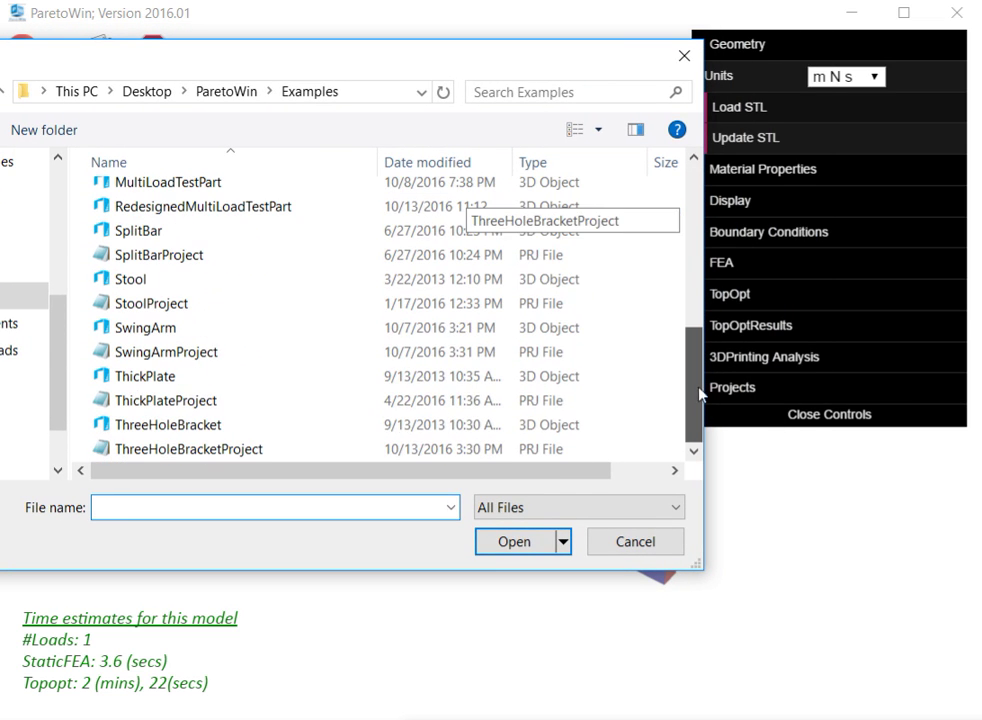
{"action": "left_click", "coordinate": [157, 428]}
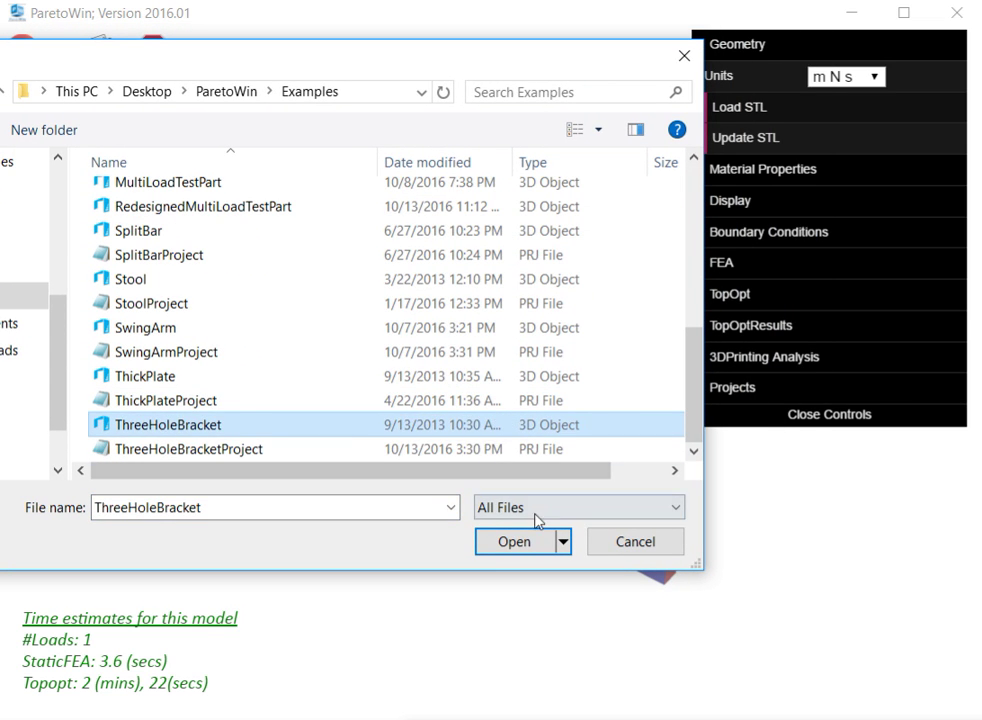
{"action": "left_click", "coordinate": [533, 545]}
{"action": "left_click_drag", "start_coordinate": [476, 620], "coordinate": [478, 587]}
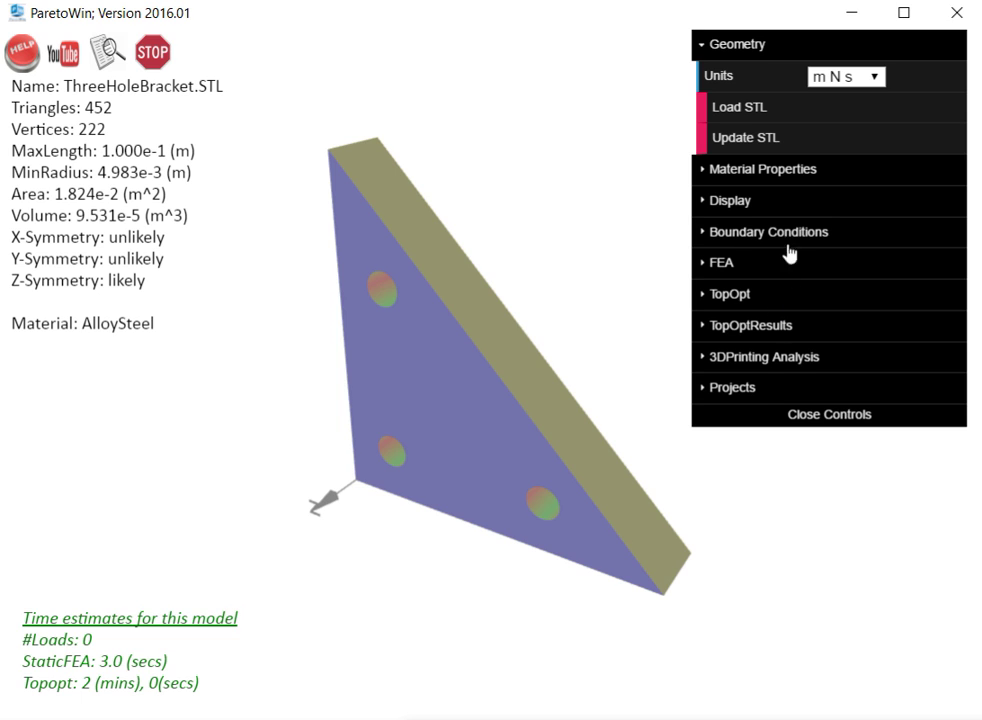
{"action": "left_click", "coordinate": [741, 46]}
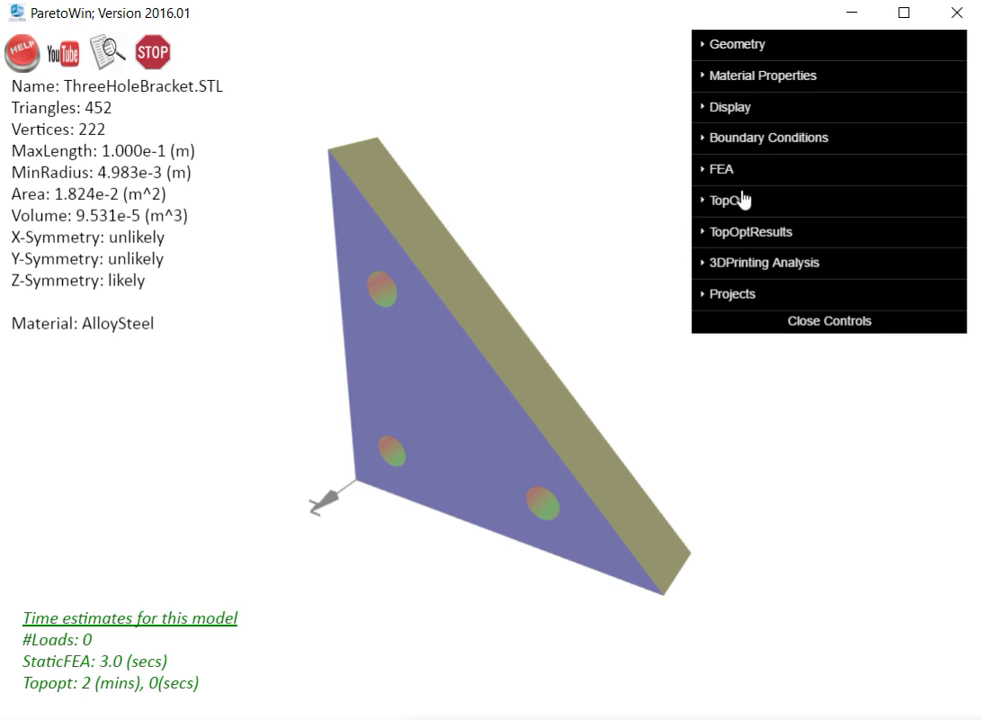
Step: Load the ThreeHoleBracketProject project file from the Examples folder to bring in the bracket's supports and load
{"action": "left_click", "coordinate": [741, 294]}
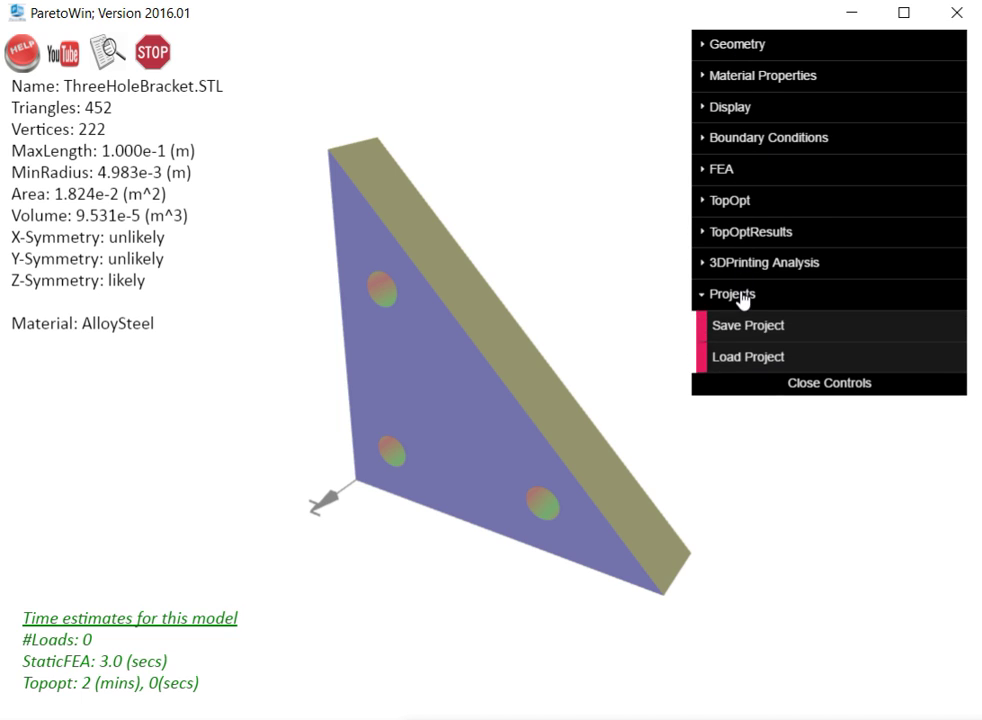
{"action": "left_click", "coordinate": [741, 368]}
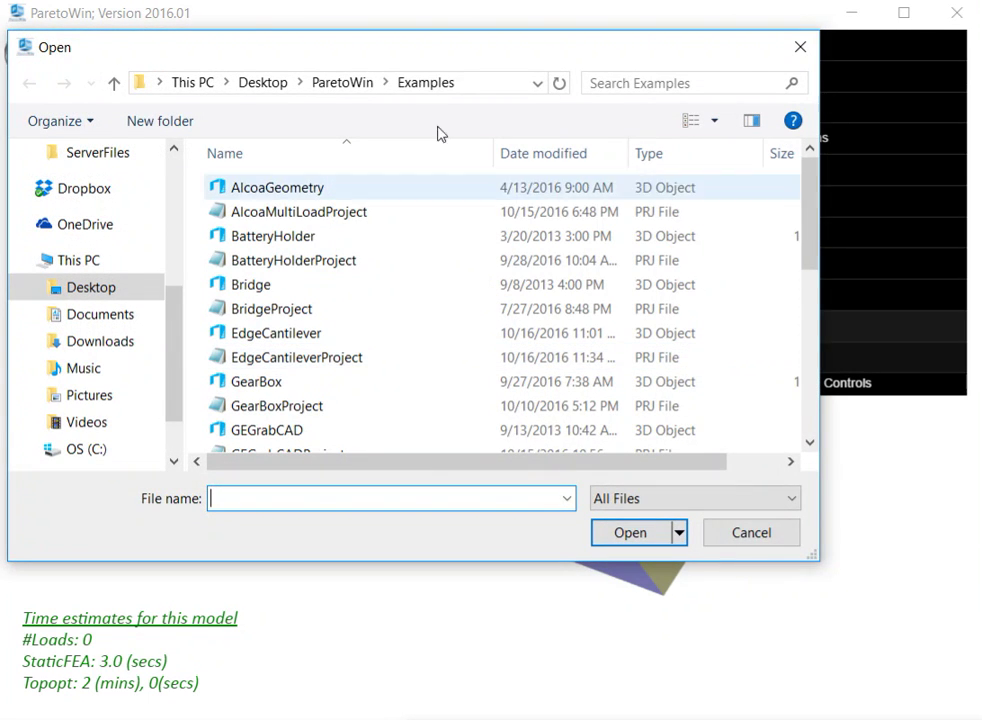
{"action": "left_click_drag", "start_coordinate": [438, 64], "coordinate": [337, 67]}
{"action": "scroll", "coordinate": [539, 176], "scroll_direction": "down", "scroll_amount": 5}
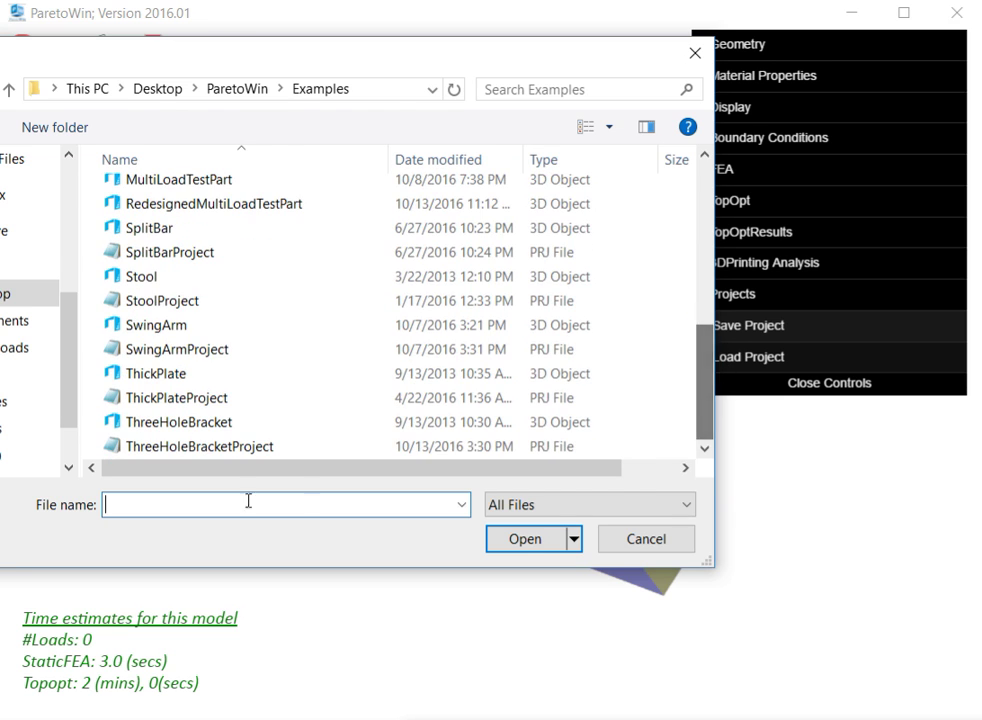
{"action": "left_click", "coordinate": [217, 450]}
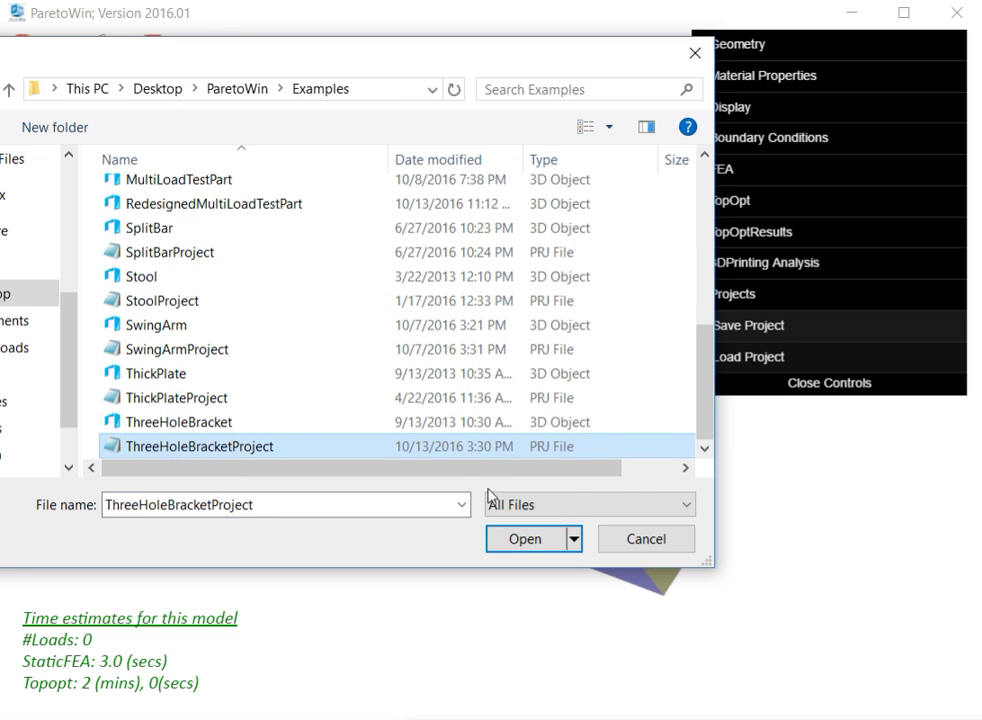
{"action": "left_click", "coordinate": [522, 543]}
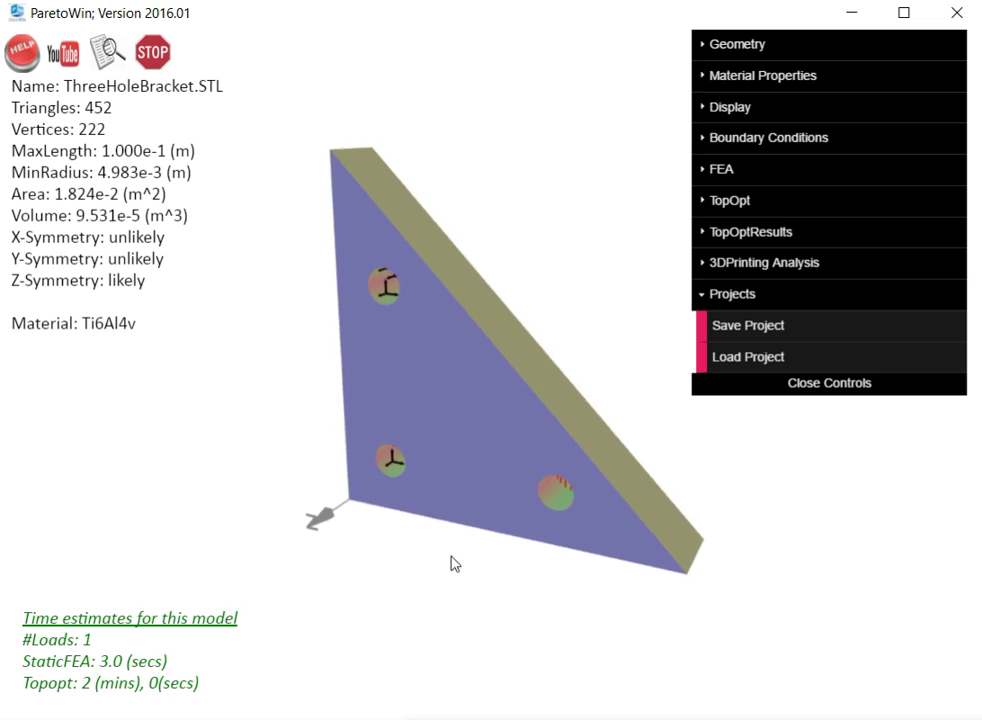
{"action": "left_click_drag", "start_coordinate": [491, 457], "coordinate": [452, 587]}
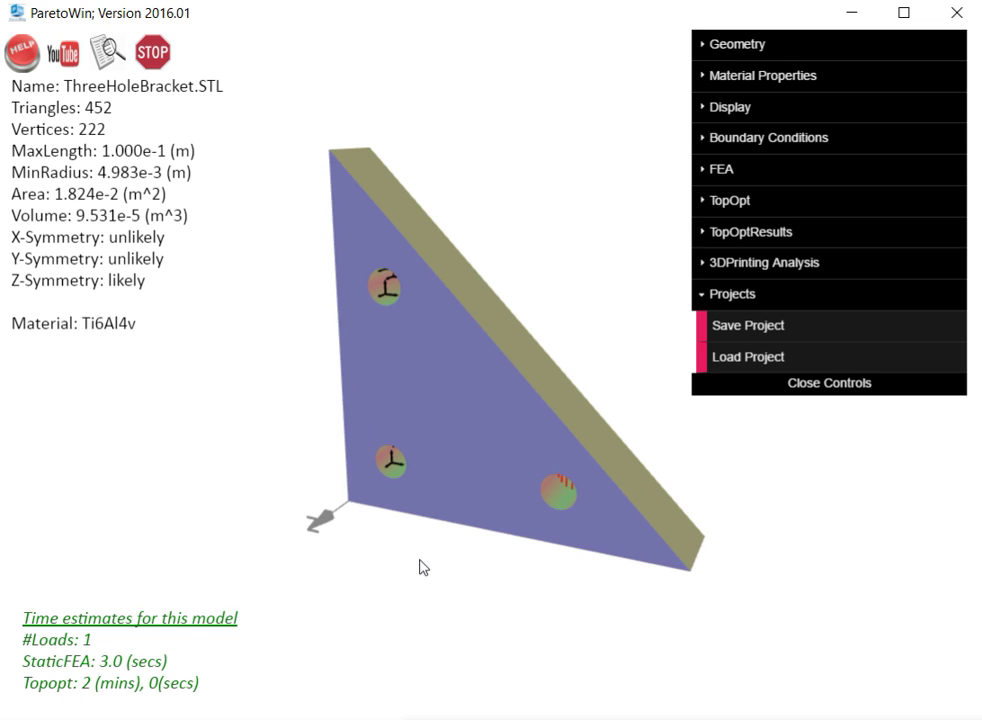
{"action": "mouse_move", "coordinate": [419, 564]}
{"action": "left_mouse_down"}
{"action": "mouse_move", "coordinate": [420, 515]}
{"action": "mouse_move", "coordinate": [410, 572]}
{"action": "left_mouse_up"}
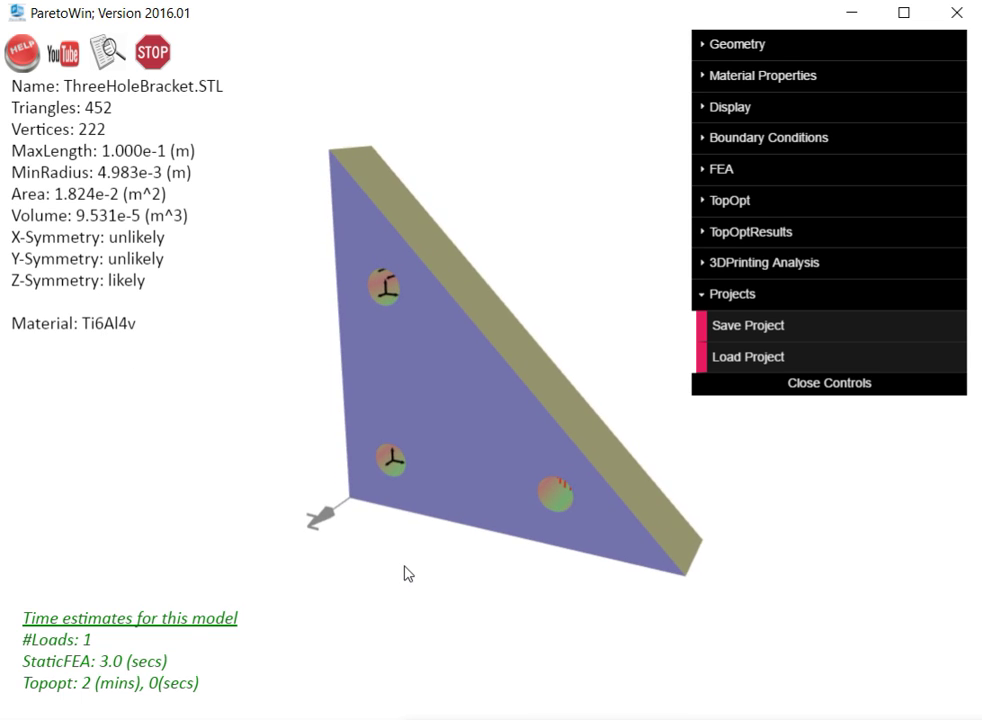
Step: Select boundary condition 1 for editing to examine which bracket faces it covers and its type
{"action": "left_click", "coordinate": [752, 143]}
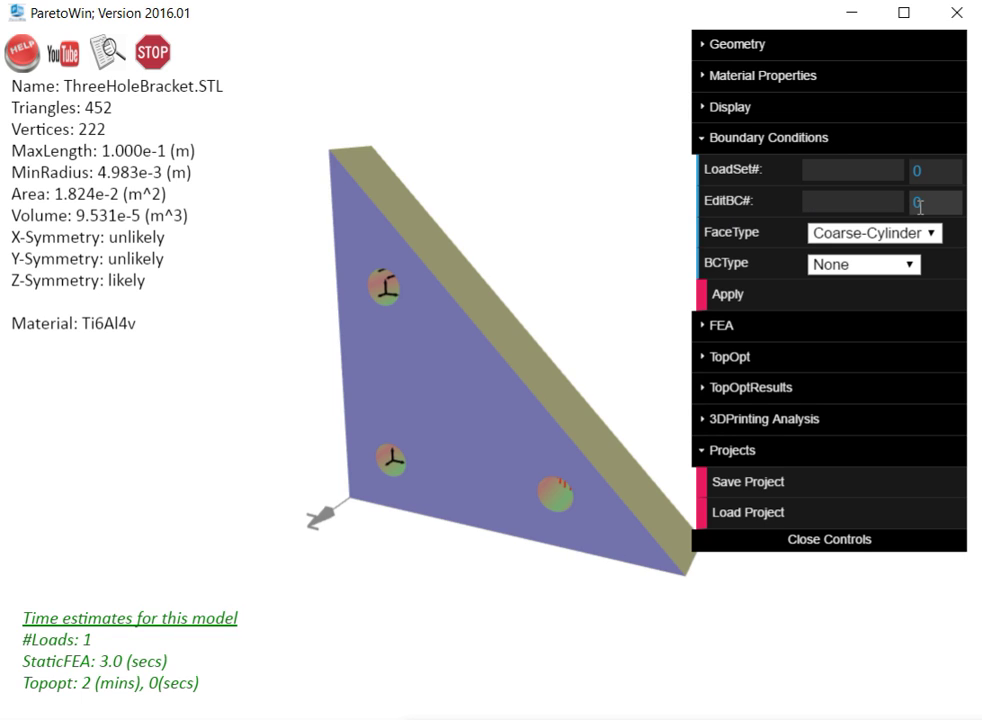
{"action": "left_click", "coordinate": [809, 204]}
{"action": "left_click_drag", "start_coordinate": [809, 204], "coordinate": [807, 203]}
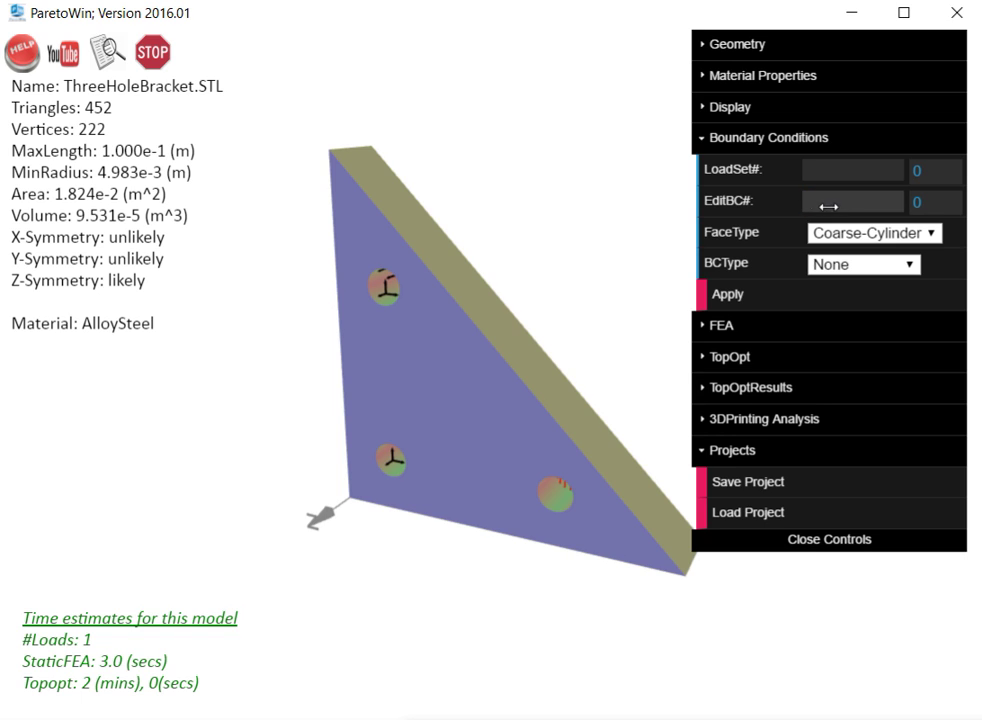
{"action": "left_click", "coordinate": [808, 203]}
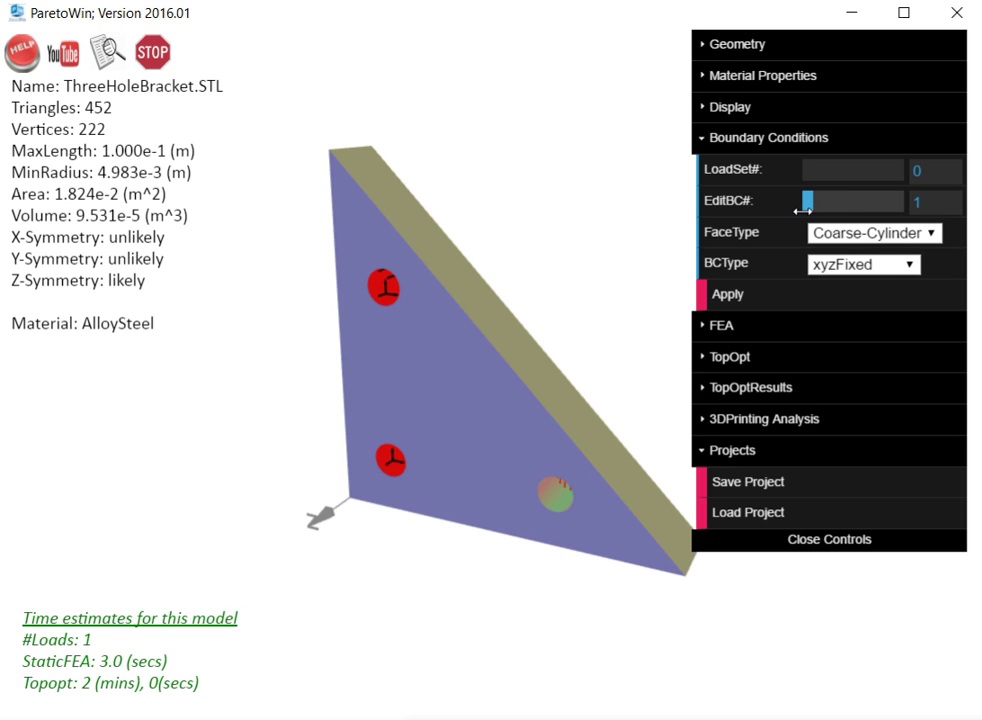
Step: Set the Y force of boundary condition 2 to -60000 N and apply it to the loaded hole
{"action": "left_click_drag", "start_coordinate": [811, 203], "coordinate": [822, 203]}
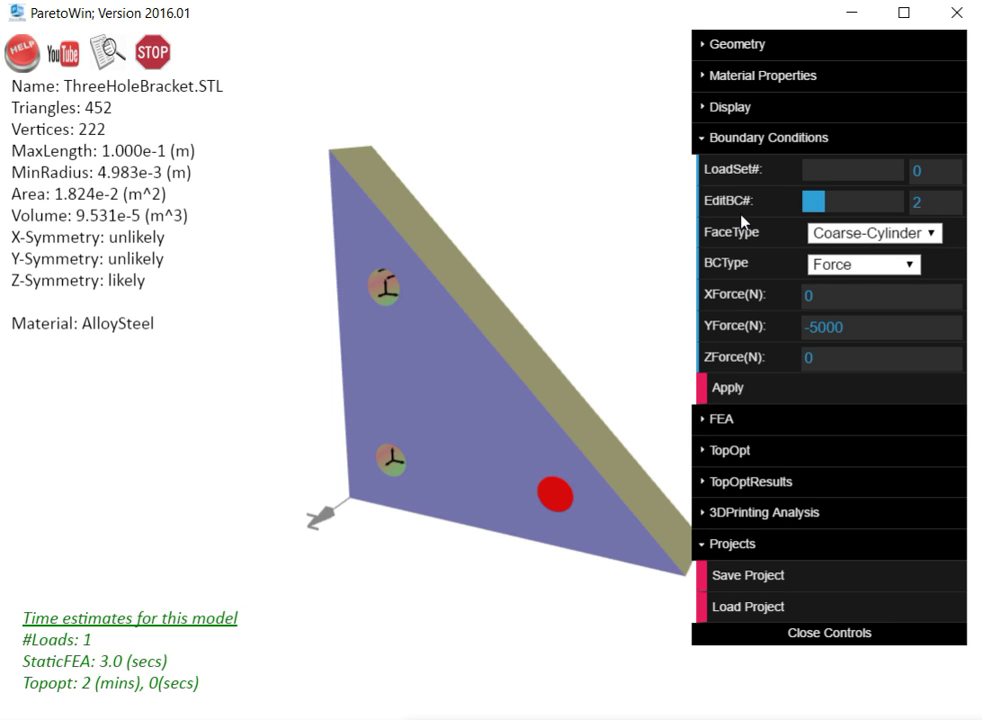
{"action": "left_click", "coordinate": [816, 328]}
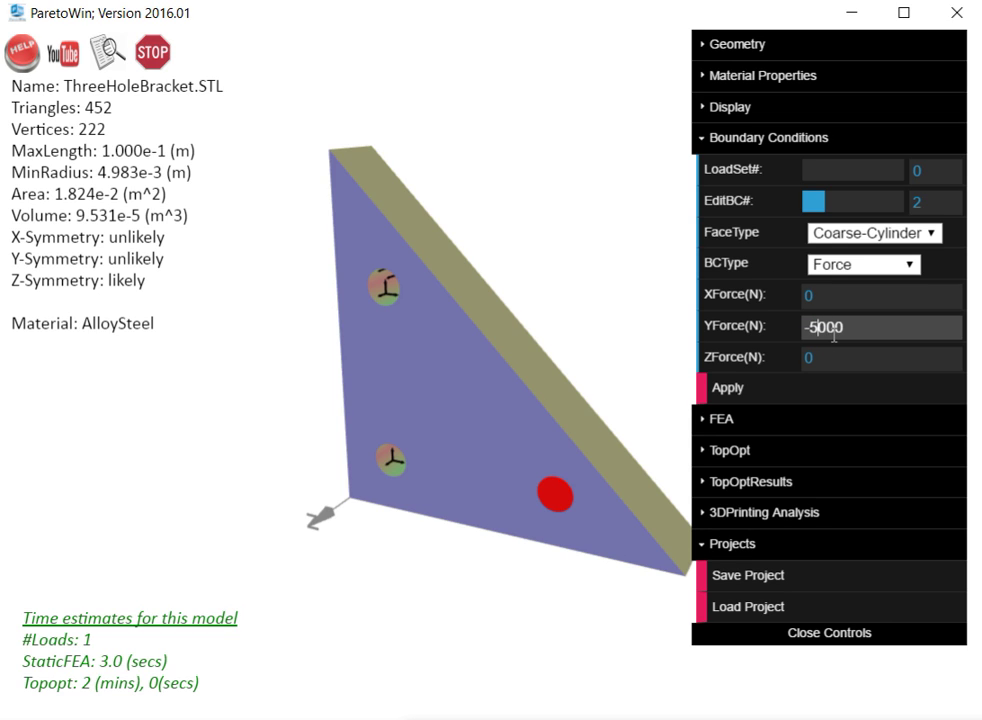
{"action": "key", "text": "BackSpace"}
{"action": "type", "text": "60"}
{"action": "left_click", "coordinate": [747, 396]}
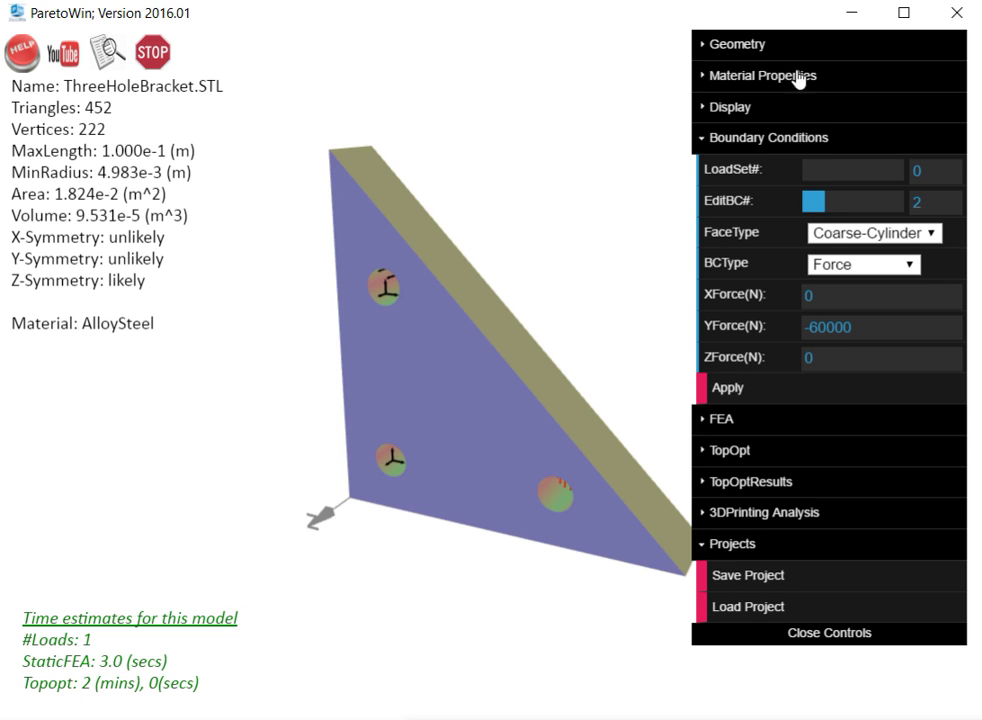
{"action": "left_click_drag", "start_coordinate": [513, 622], "coordinate": [482, 587]}
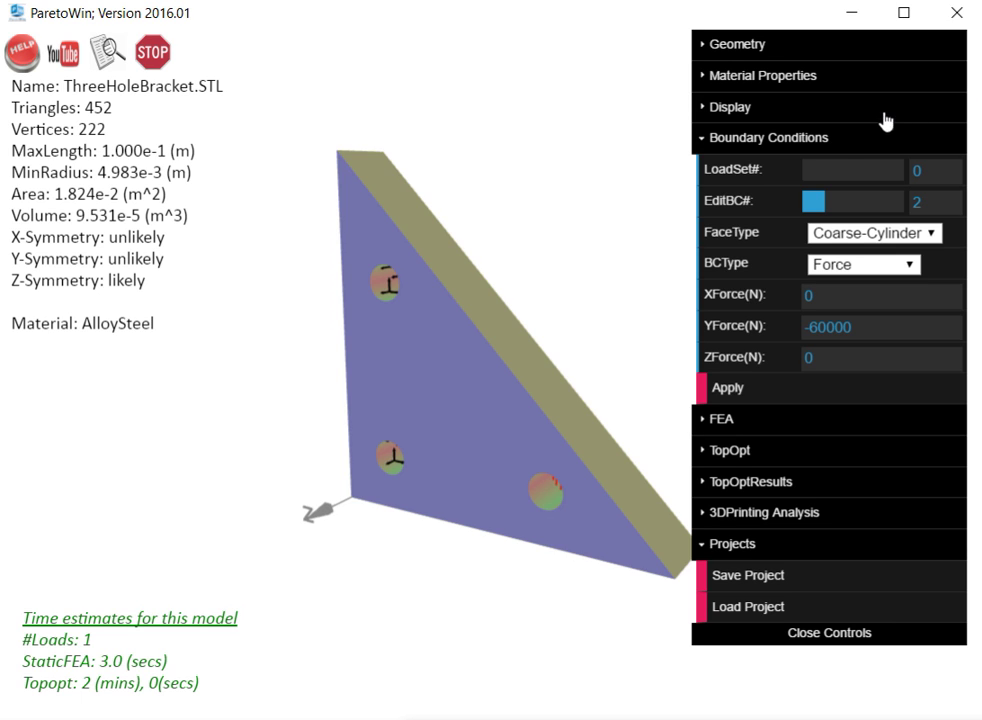
{"action": "left_click", "coordinate": [843, 140]}
Step: Run a static finite element analysis of the bracket with Medium mesh quality
{"action": "left_click", "coordinate": [804, 168]}
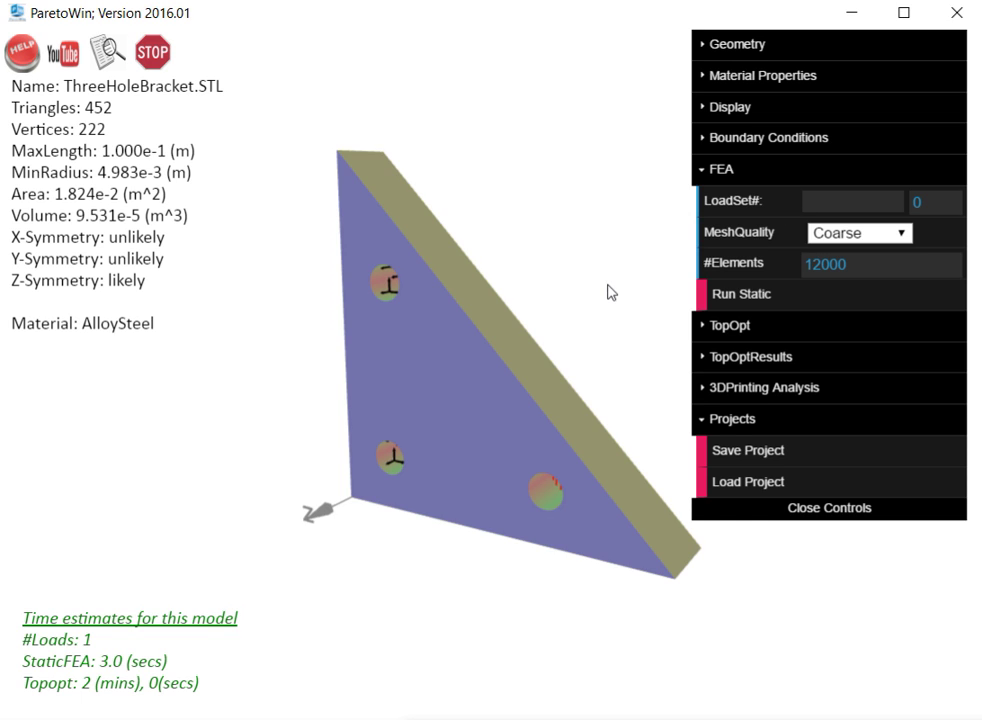
{"action": "left_click", "coordinate": [869, 240]}
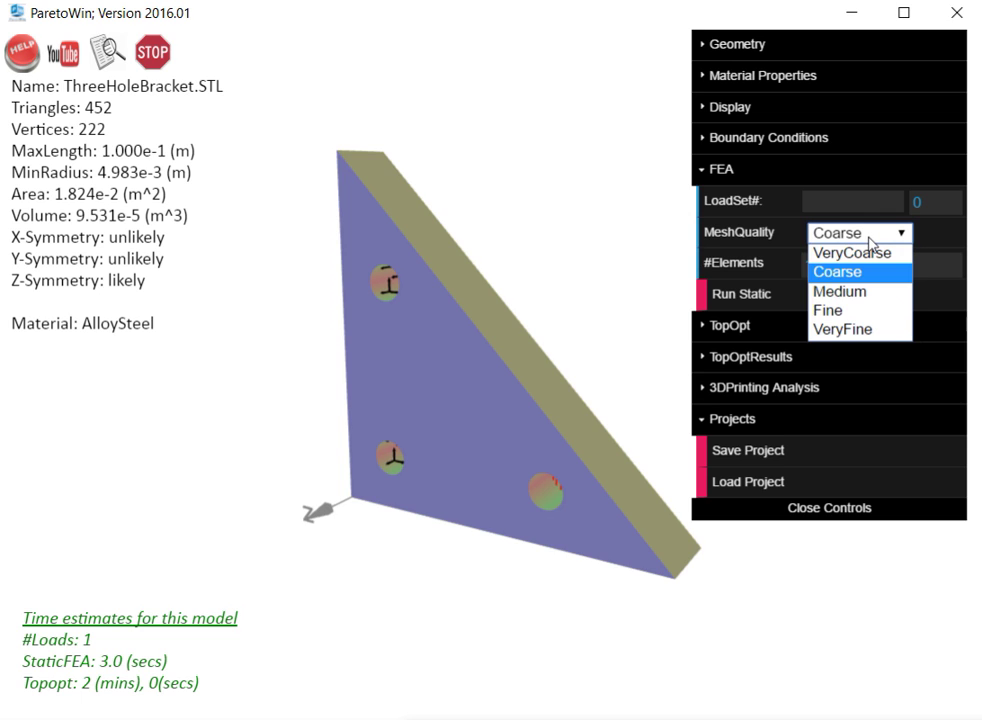
{"action": "left_click", "coordinate": [865, 292]}
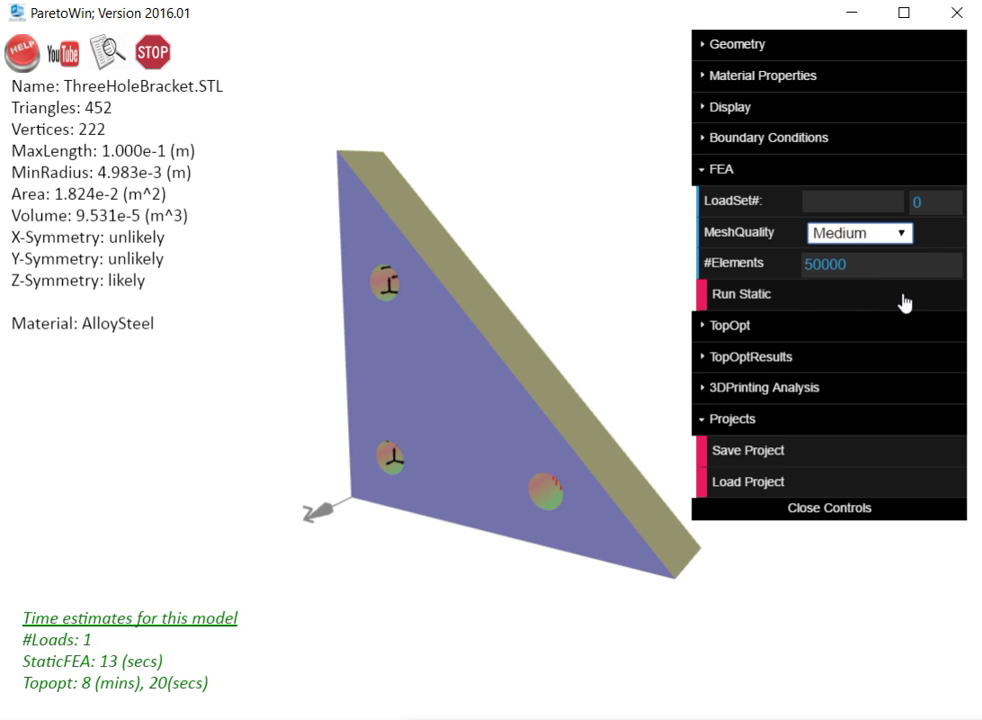
{"action": "left_click", "coordinate": [760, 296]}
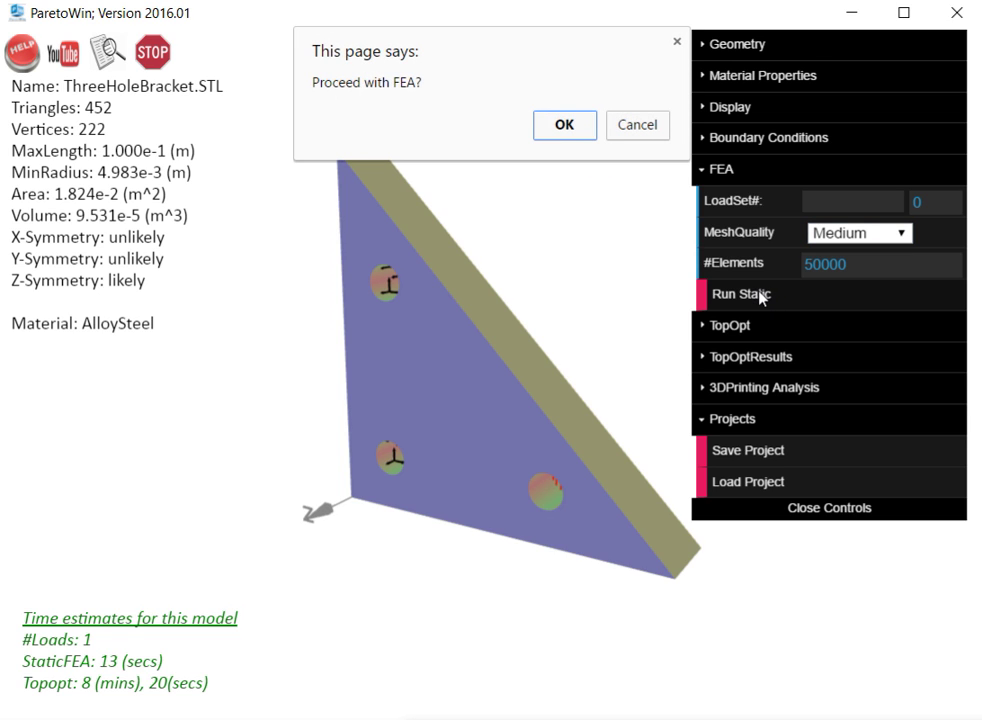
{"action": "left_click", "coordinate": [561, 125]}
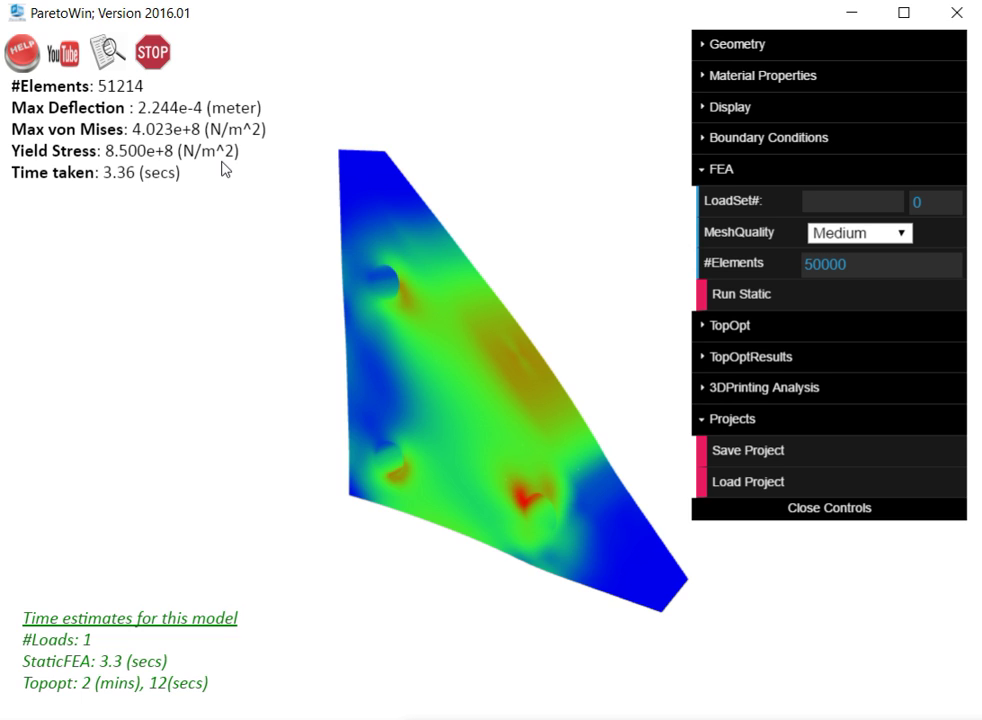
{"action": "left_click", "coordinate": [795, 168]}
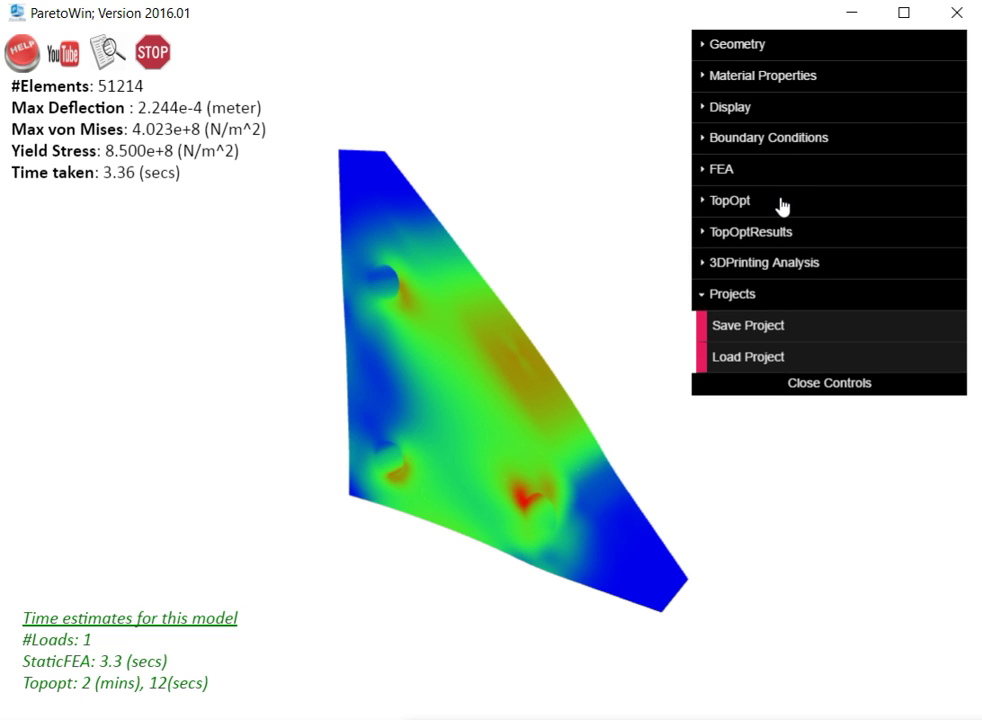
Step: Set the desired volume fraction to 0.01 and run the topology optimization of the bracket
{"action": "left_click", "coordinate": [780, 203]}
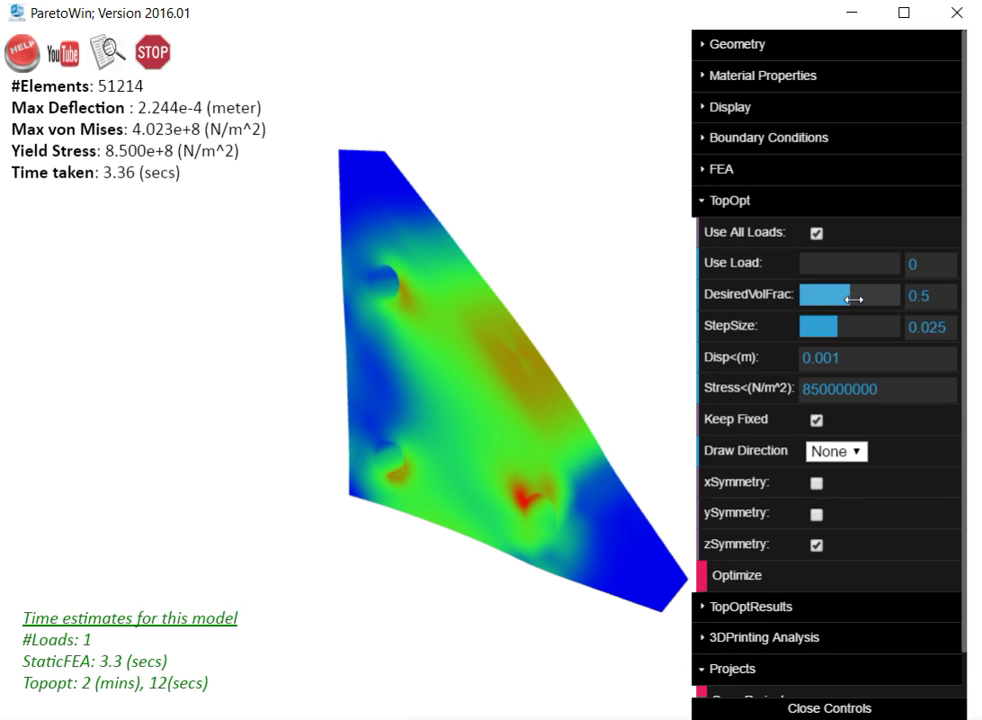
{"action": "left_click_drag", "start_coordinate": [853, 299], "coordinate": [791, 302]}
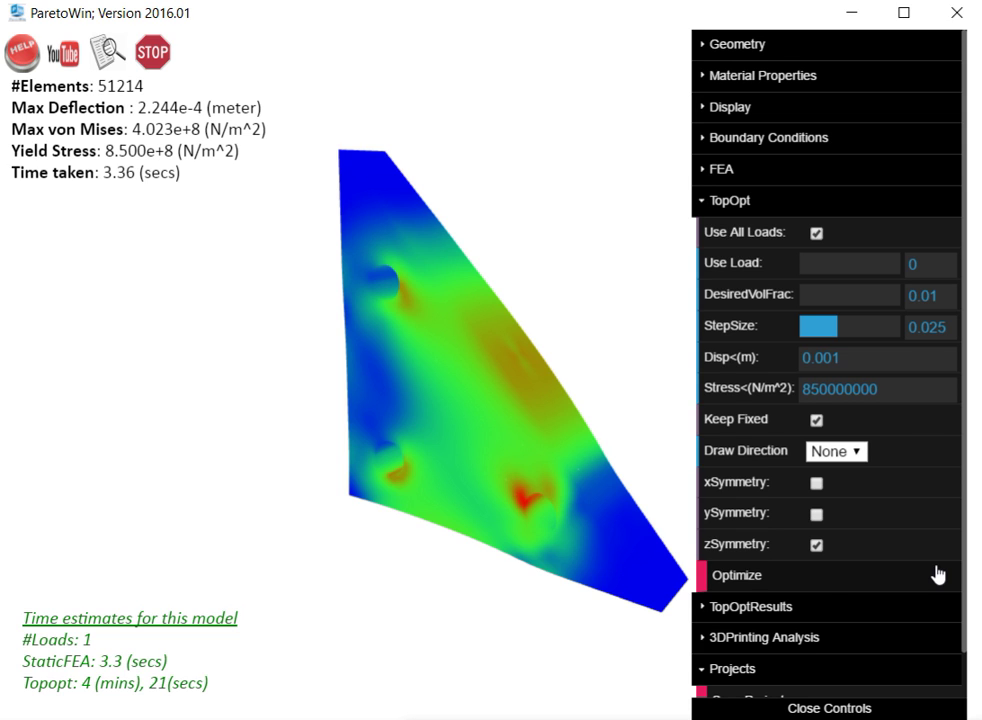
{"action": "left_click", "coordinate": [746, 578]}
{"action": "left_click", "coordinate": [566, 152]}
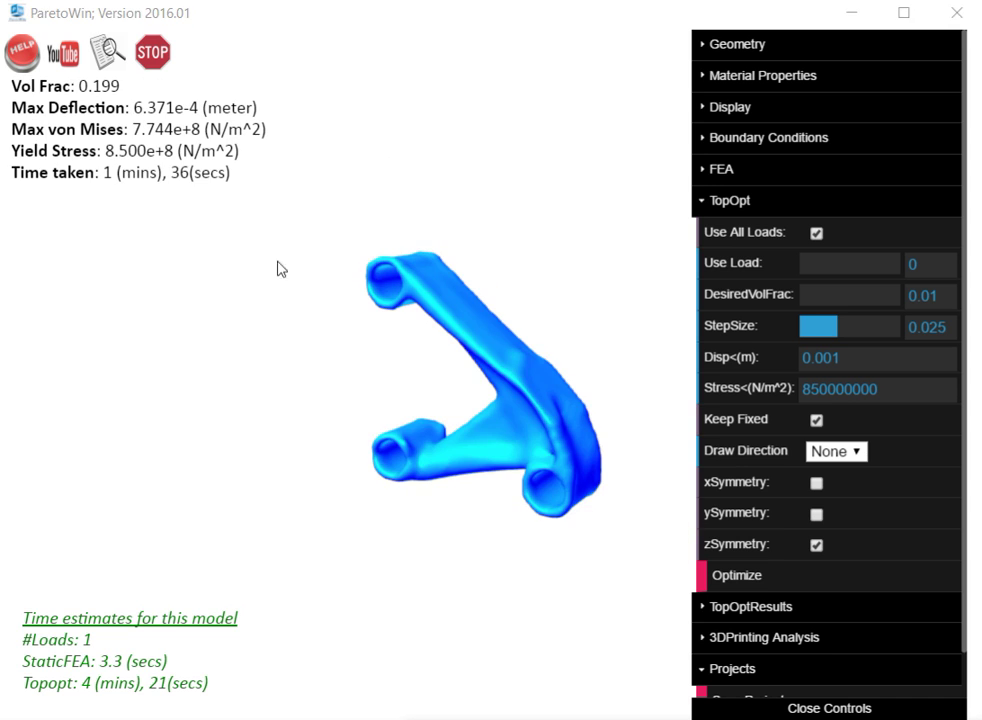
{"action": "left_click_drag", "start_coordinate": [288, 342], "coordinate": [247, 369]}
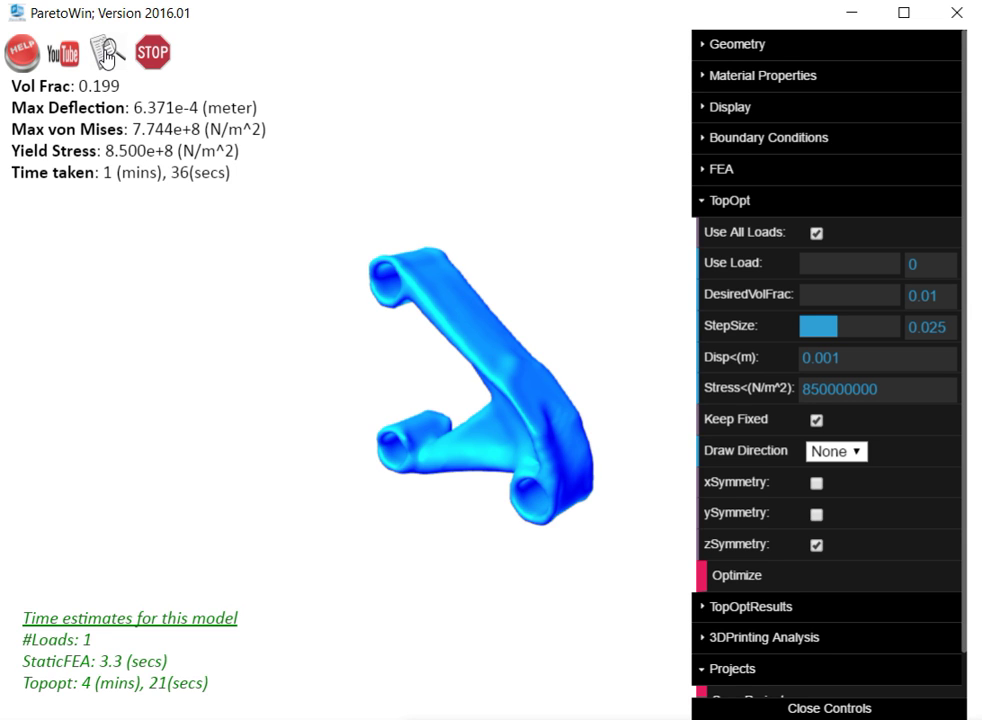
Step: Read through the log's optimization iterations down to the final volume fraction, displacement and stress entries, and close it
{"action": "left_click", "coordinate": [107, 56]}
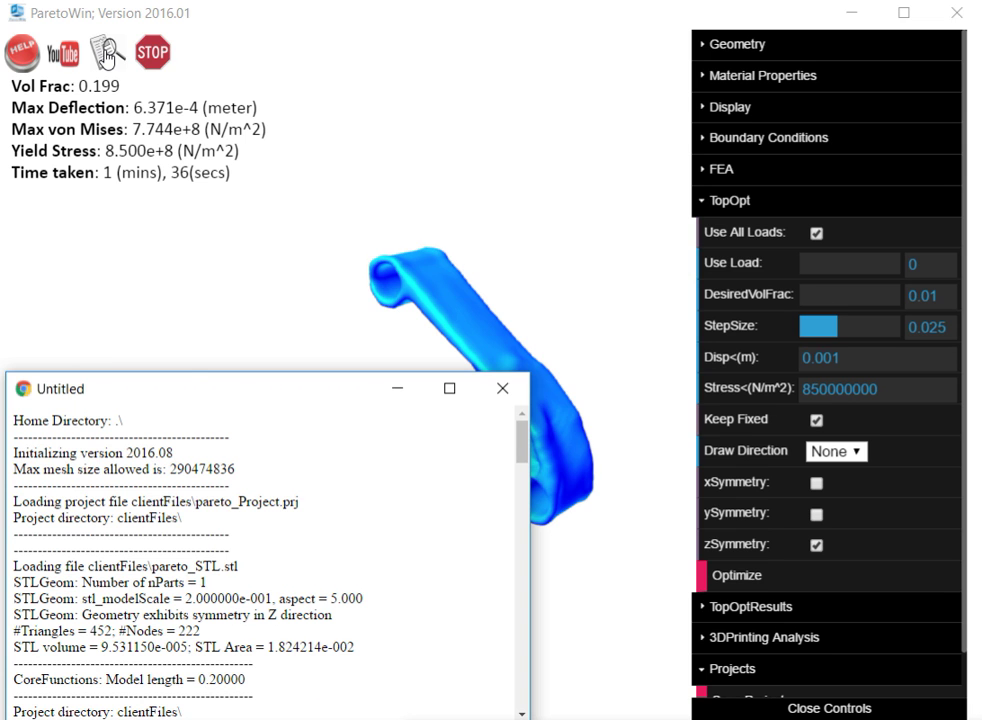
{"action": "left_click_drag", "start_coordinate": [221, 390], "coordinate": [285, 181]}
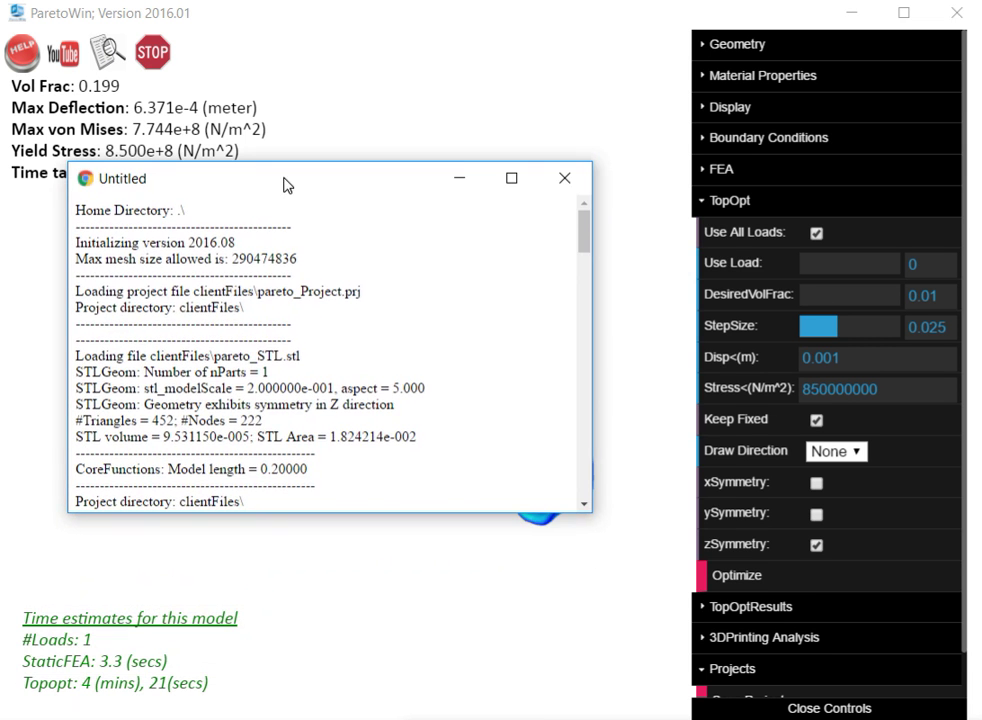
{"action": "left_click_drag", "start_coordinate": [583, 229], "coordinate": [606, 445]}
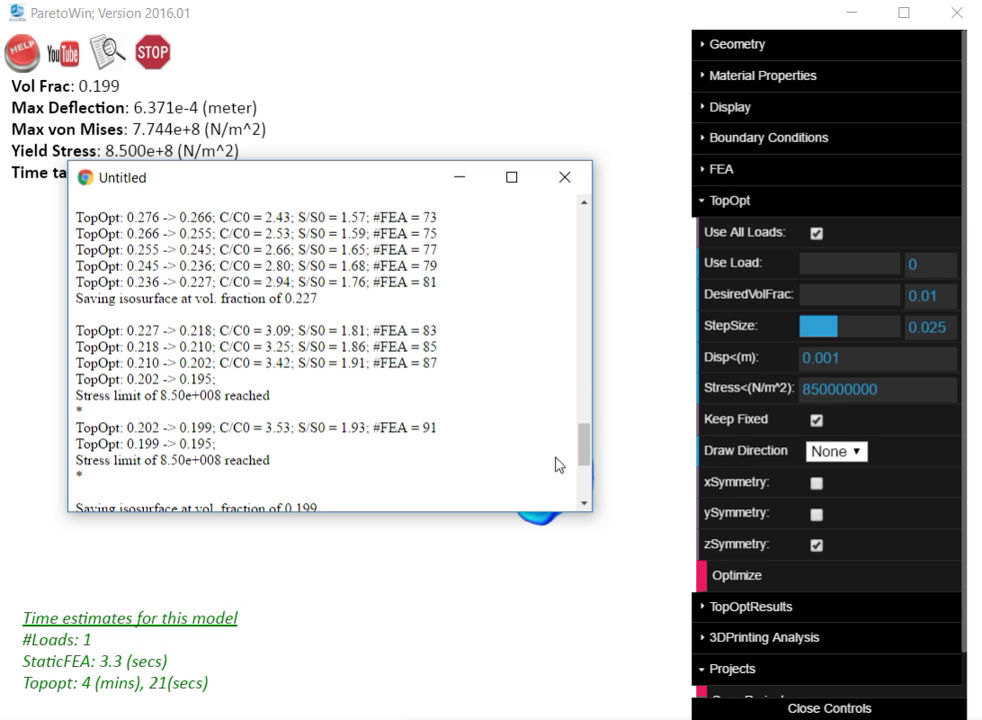
{"action": "left_click_drag", "start_coordinate": [583, 451], "coordinate": [594, 478]}
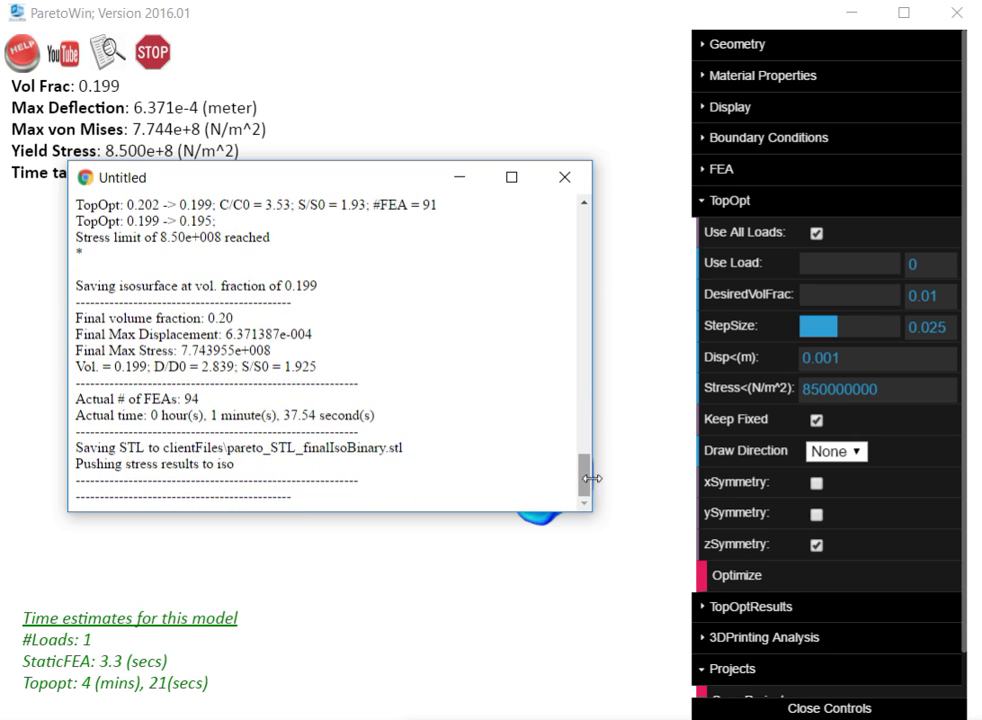
{"action": "left_click", "coordinate": [565, 180]}
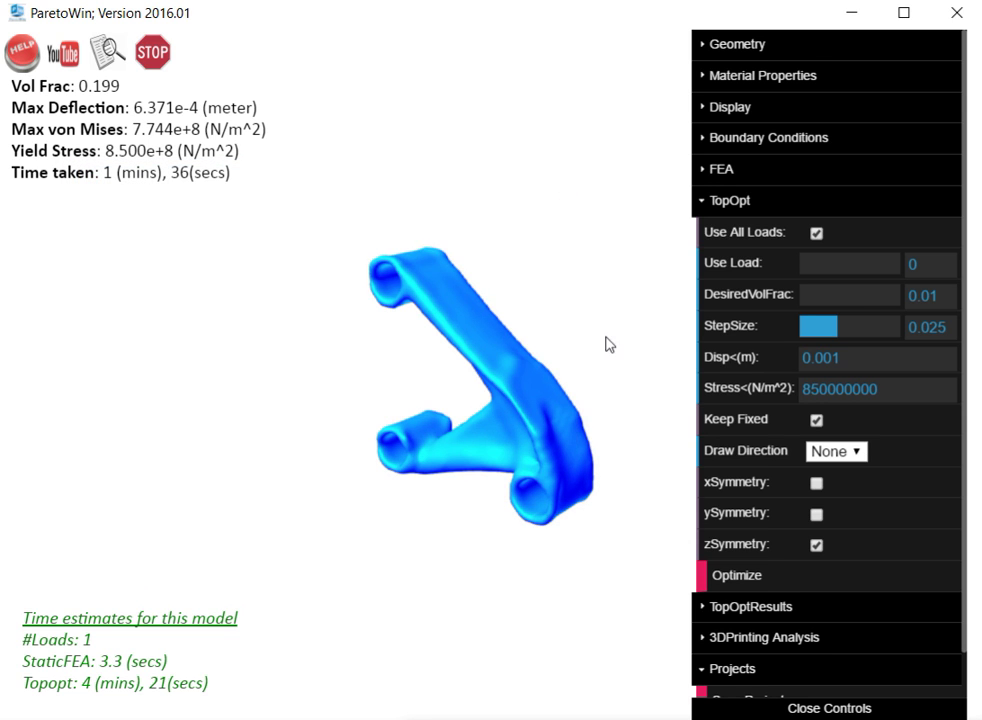
Step: Show the FinalStress results on the optimized bracket and inspect the stress distribution
{"action": "left_click", "coordinate": [732, 202]}
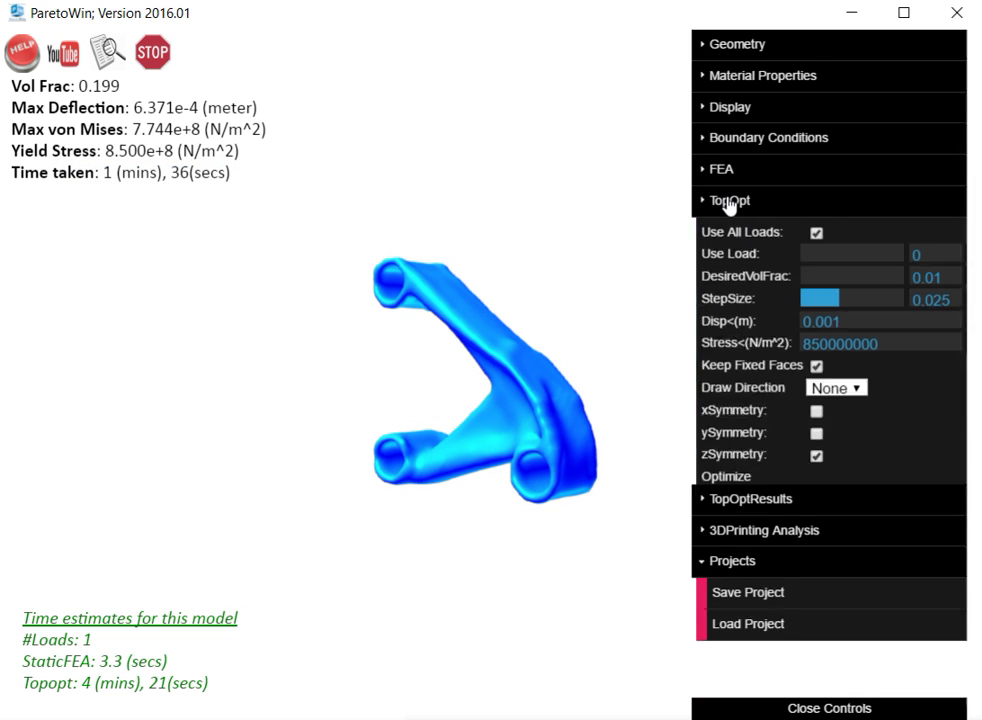
{"action": "left_click", "coordinate": [733, 110]}
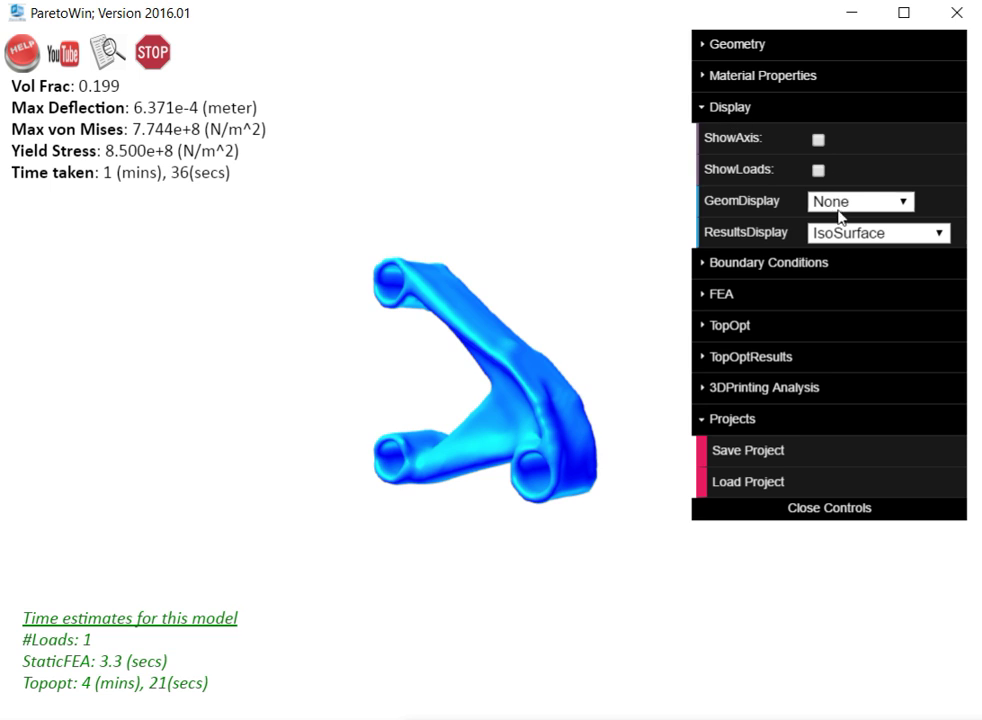
{"action": "left_click", "coordinate": [854, 236]}
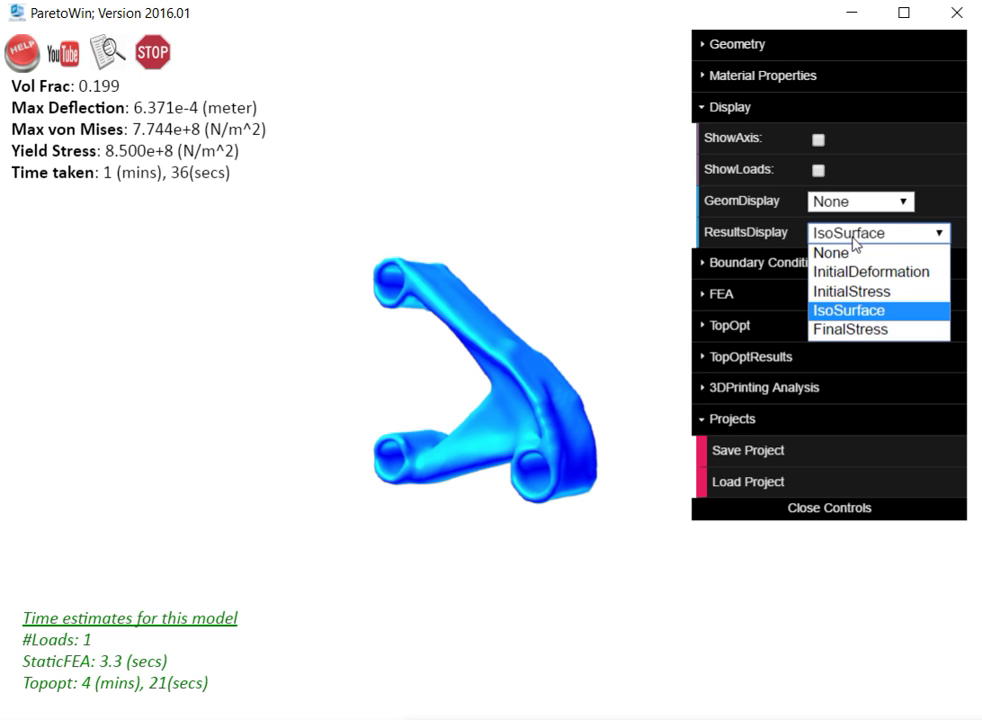
{"action": "left_click", "coordinate": [852, 330]}
{"action": "left_click_drag", "start_coordinate": [466, 556], "coordinate": [436, 574]}
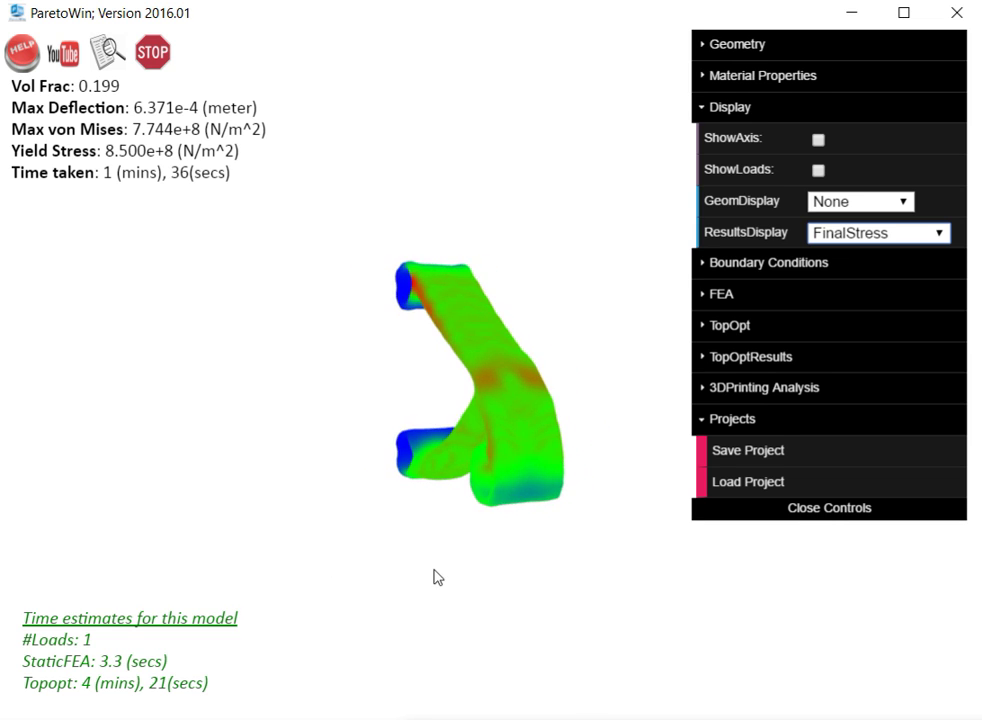
{"action": "left_click", "coordinate": [708, 110]}
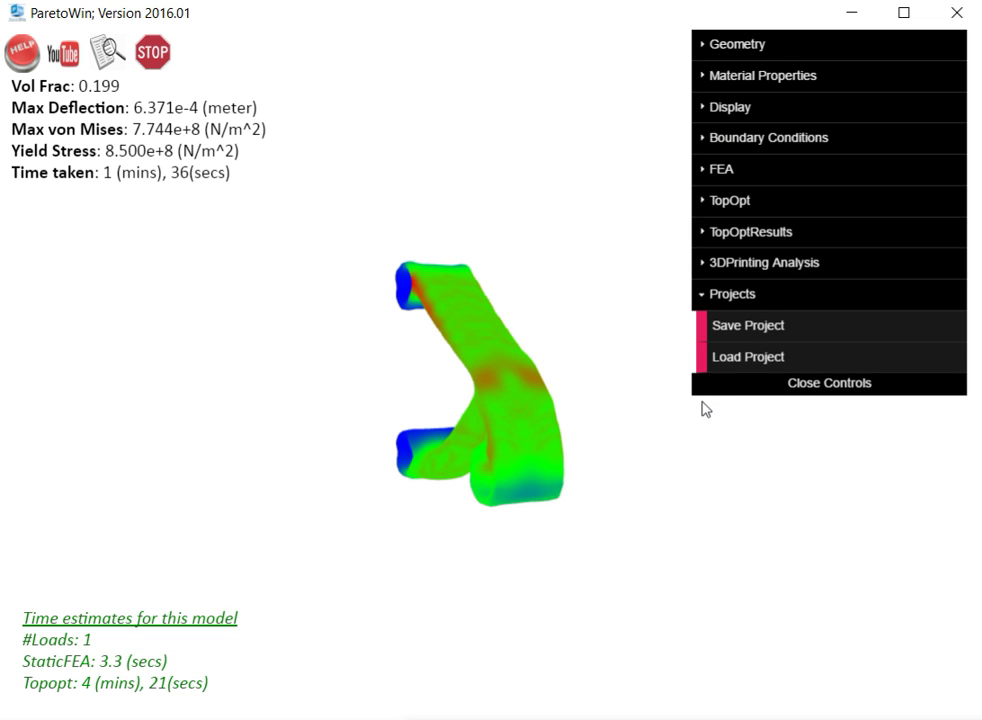